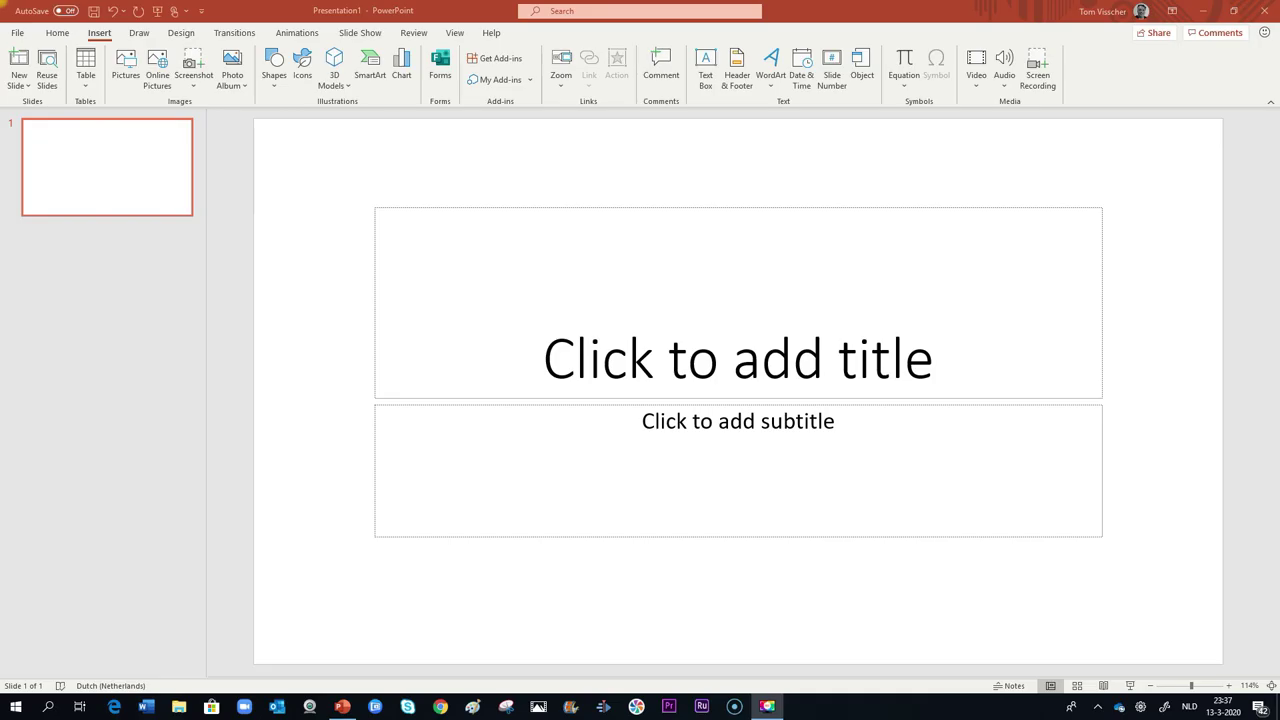
Start a screen recording from the blank title slide with the capture area covering the whole screen.
left_click(91, 169)
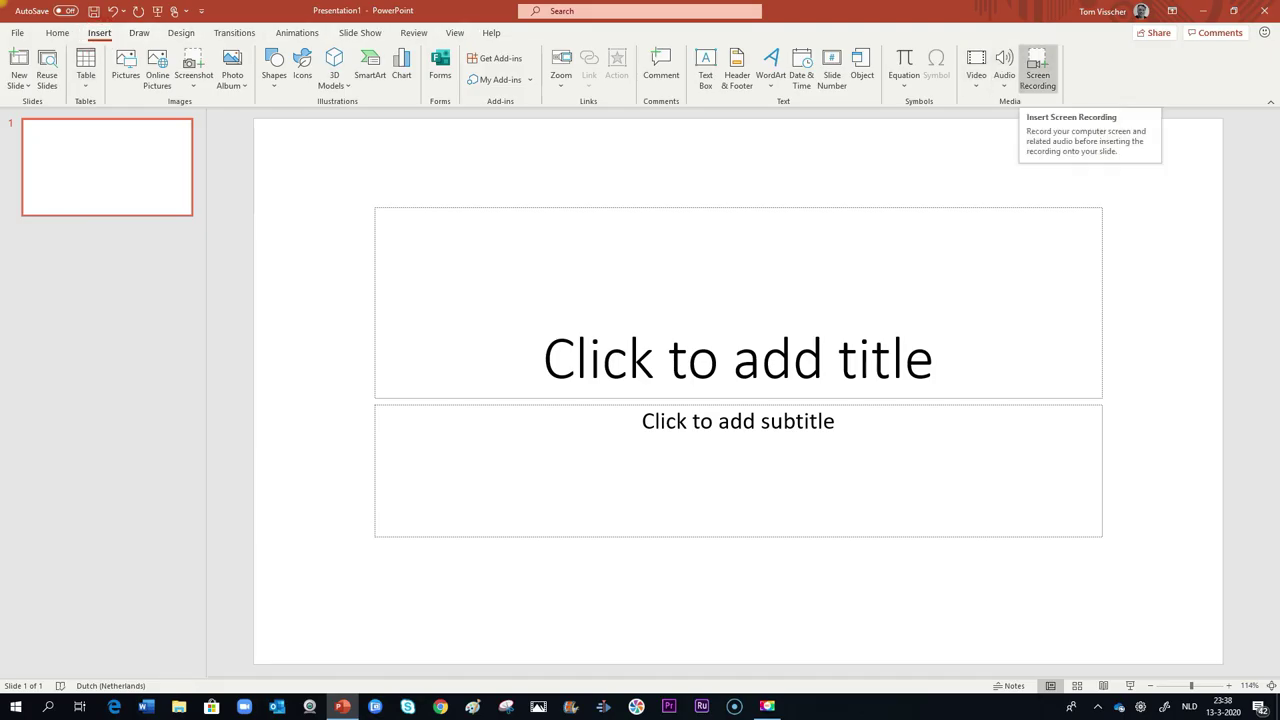
left_click(1037, 68)
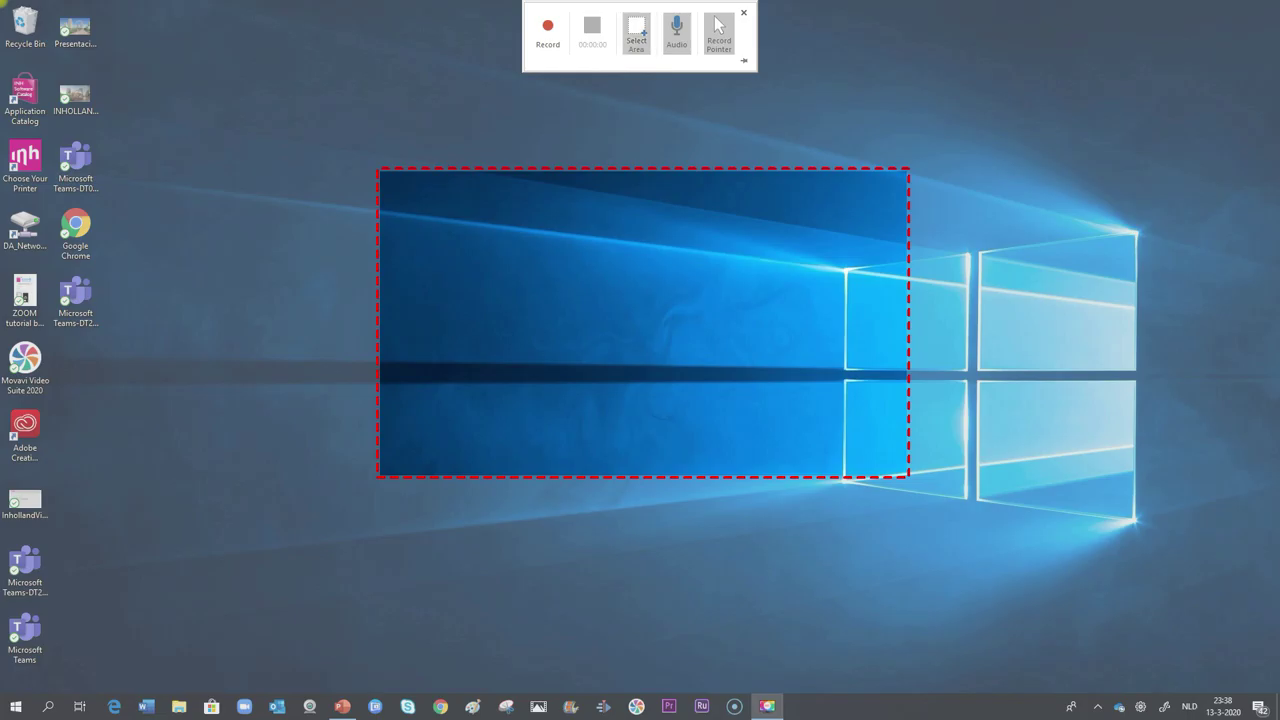
key("super+shift+a")
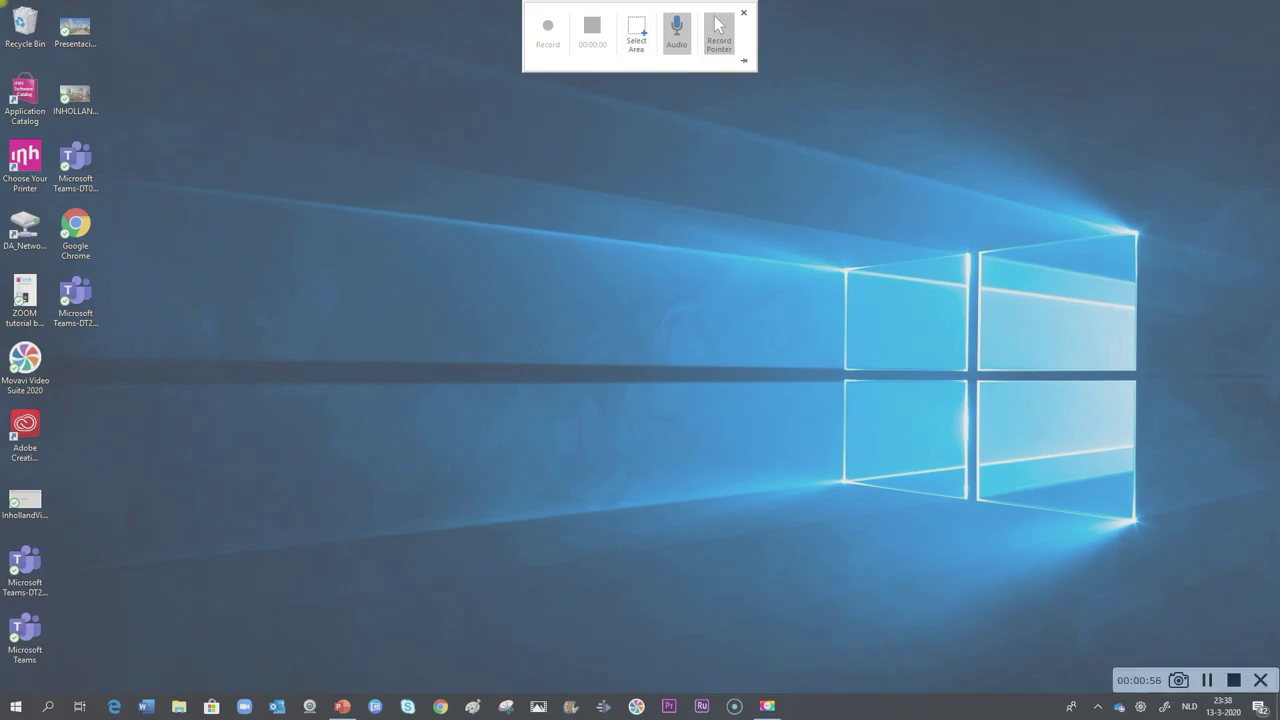
left_click_drag(3, 3, 892, 516)
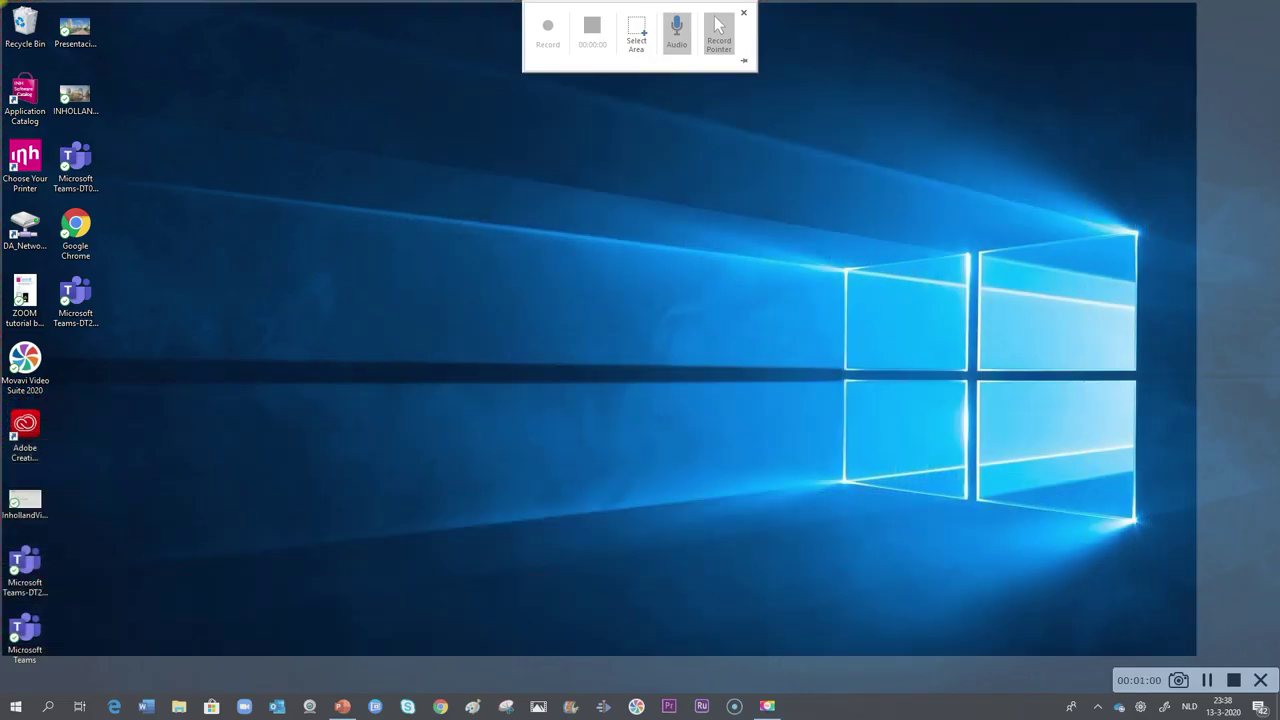
left_click_drag(892, 516, 1279, 719)
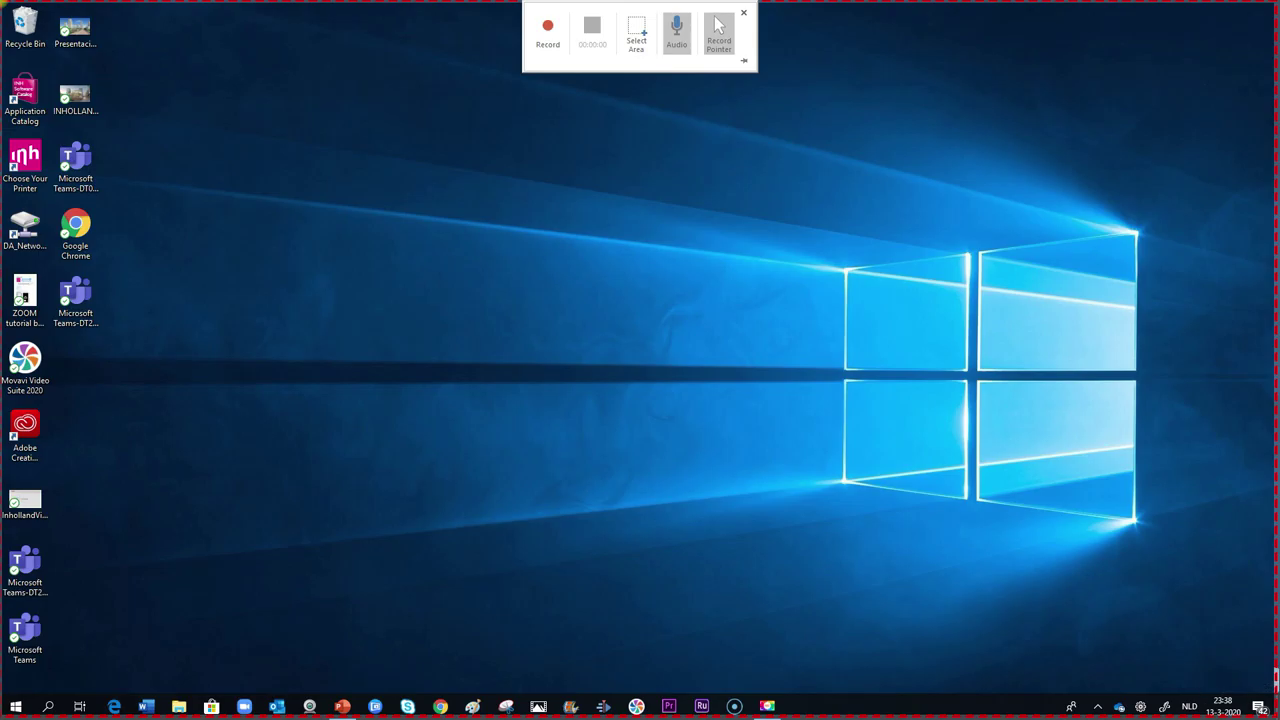
Begin capturing, then open Inholland2020.pptx from the recent presentations list.
left_click(547, 30)
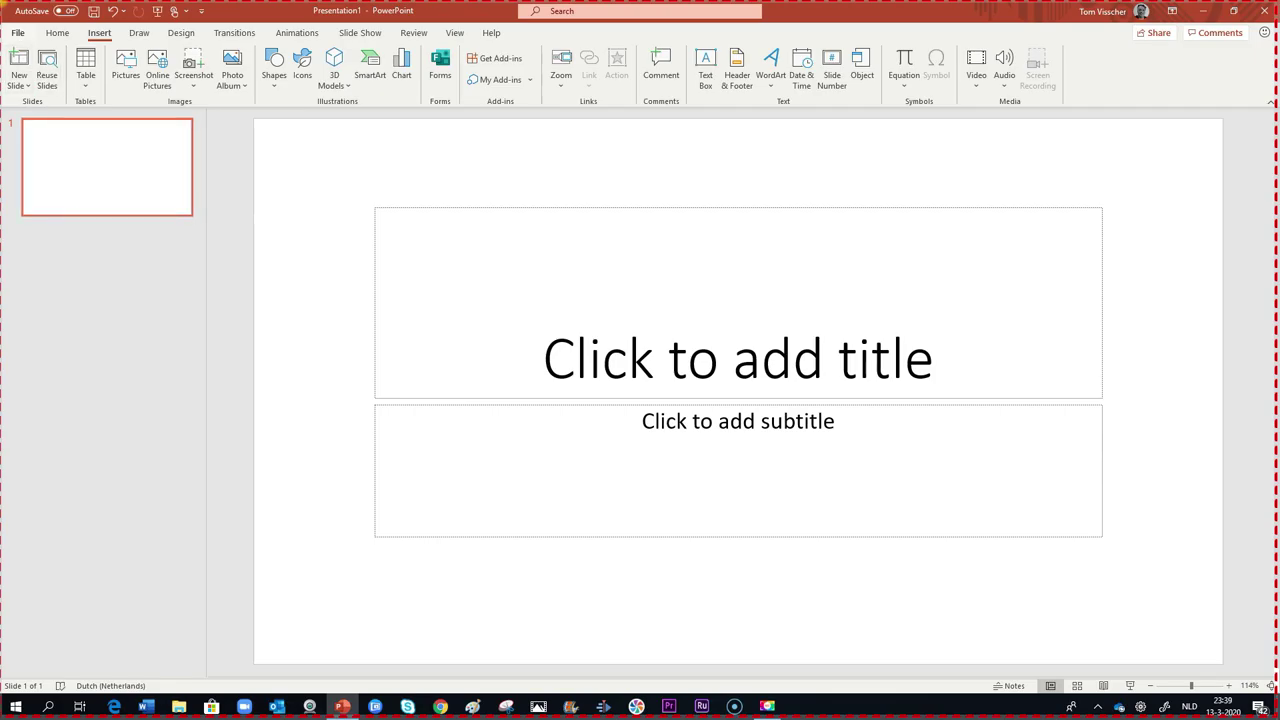
left_click(18, 32)
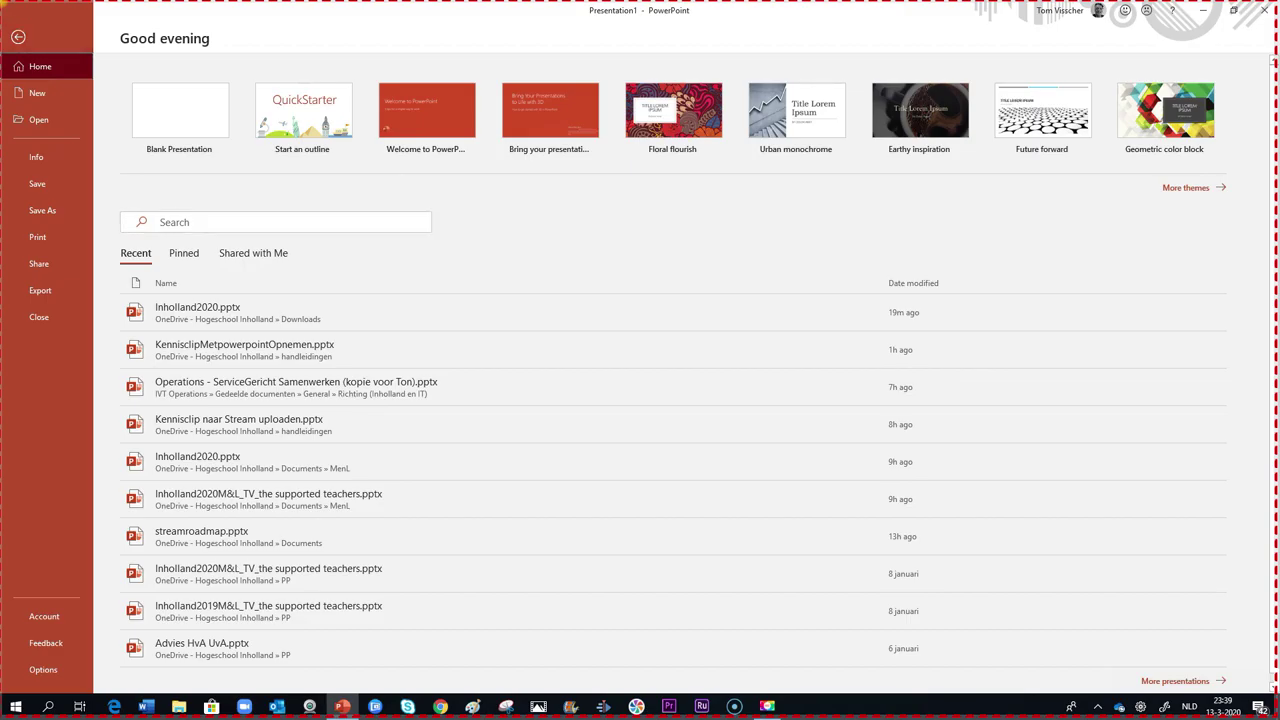
left_click(203, 306)
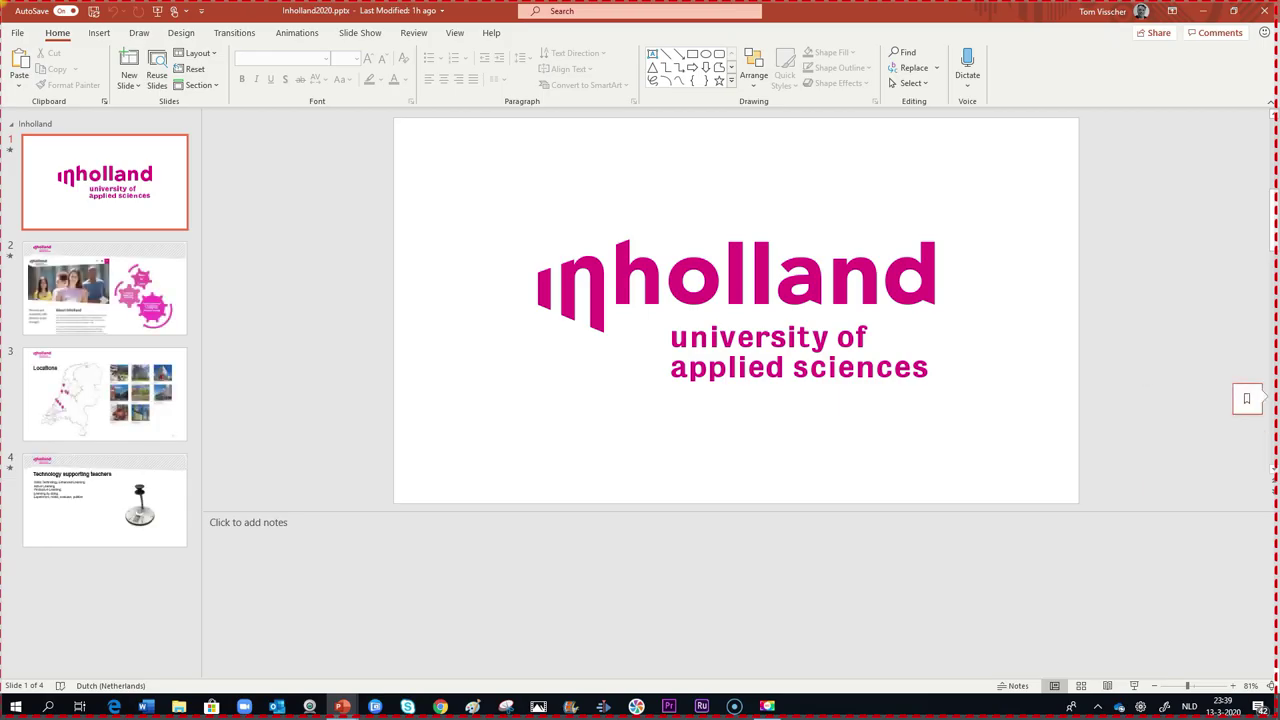
left_click(360, 33)
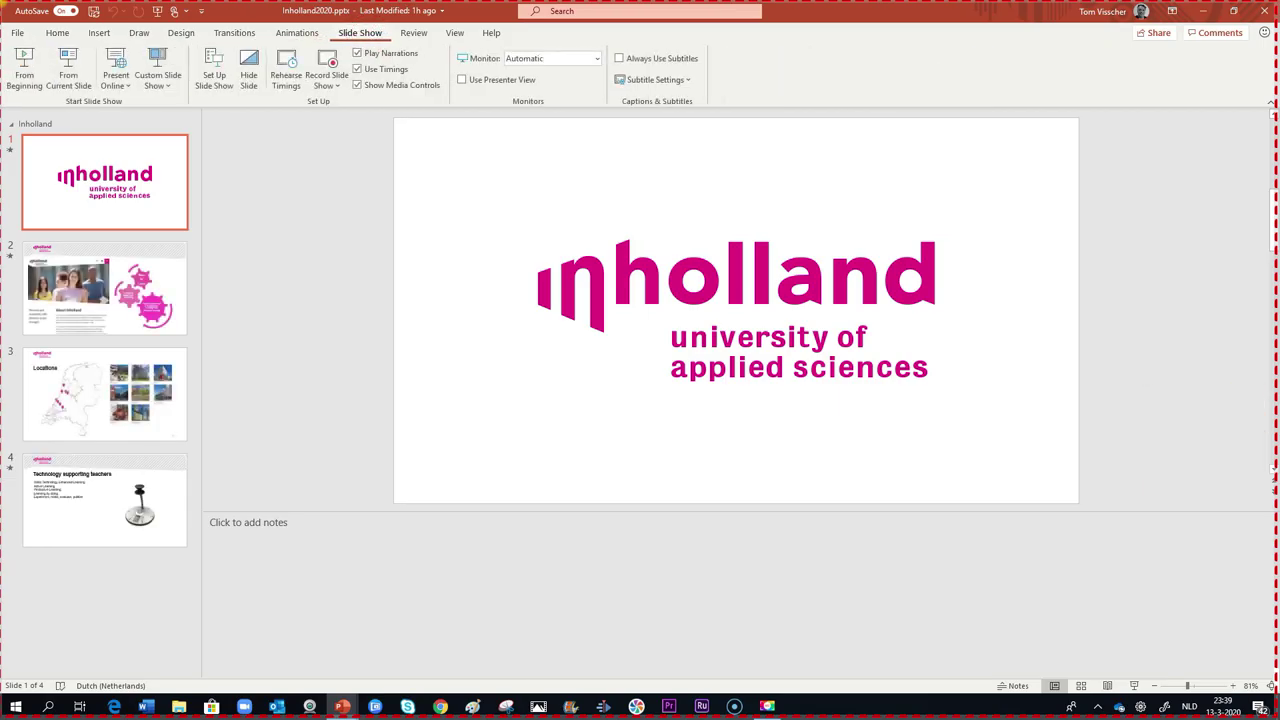
Run the slideshow from the beginning through the website, Locations and Technology supporting teachers slides, then stop capturing.
left_click(24, 70)
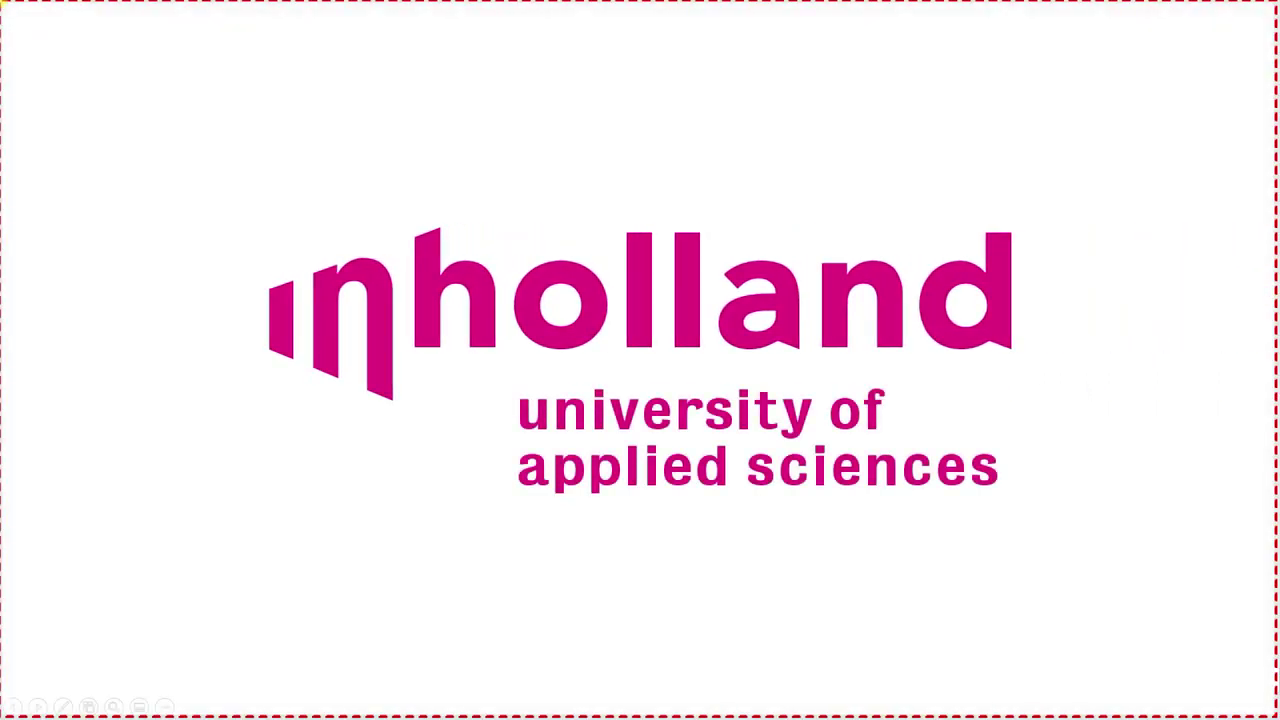
key("Right")
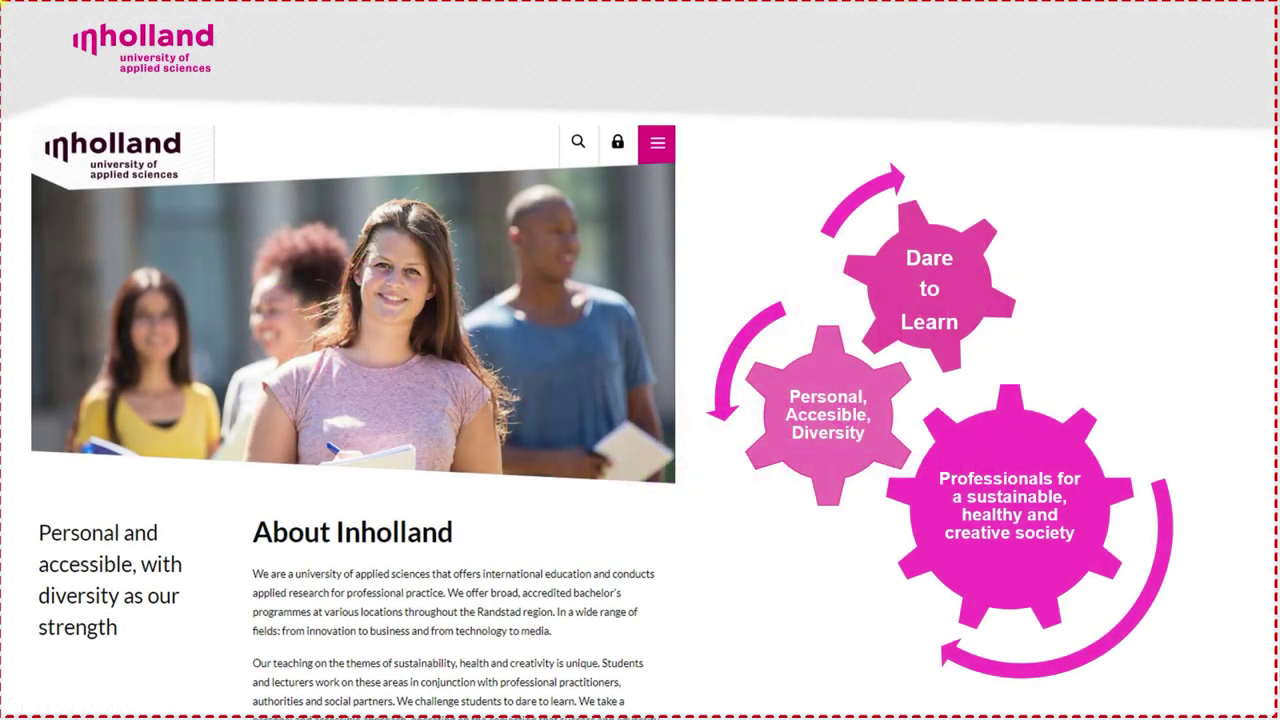
key("Right")
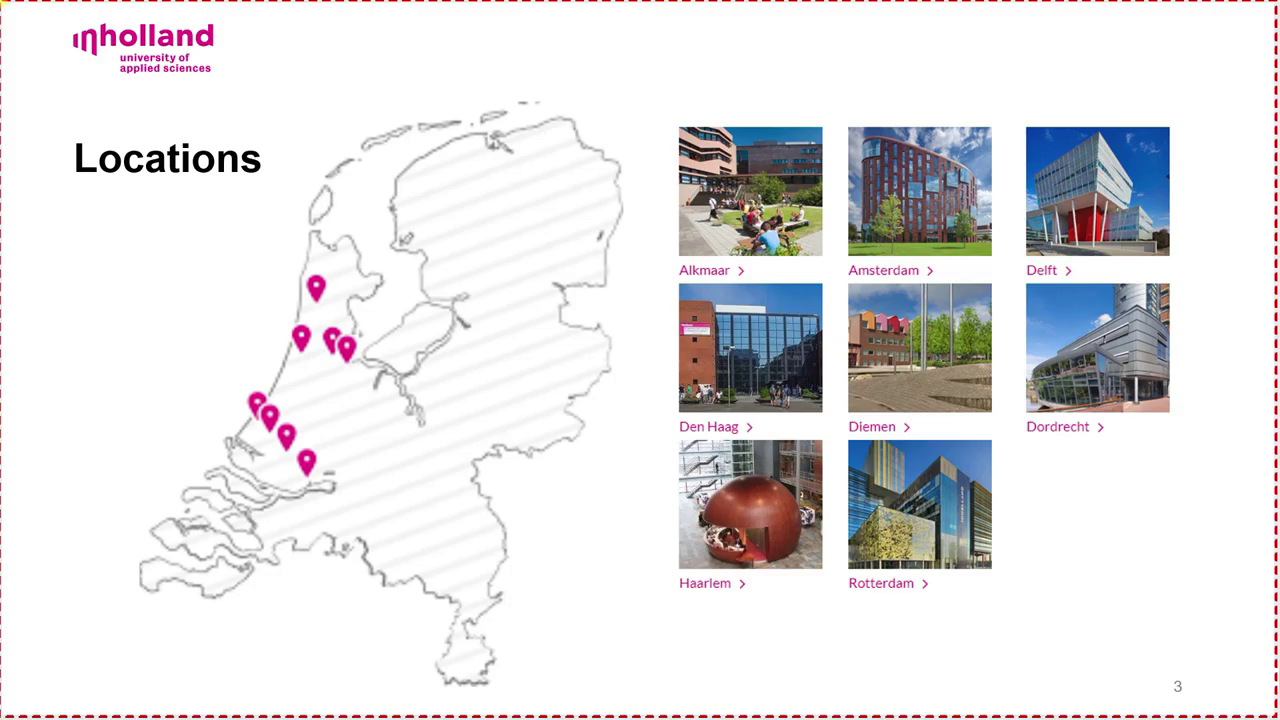
key("Right")
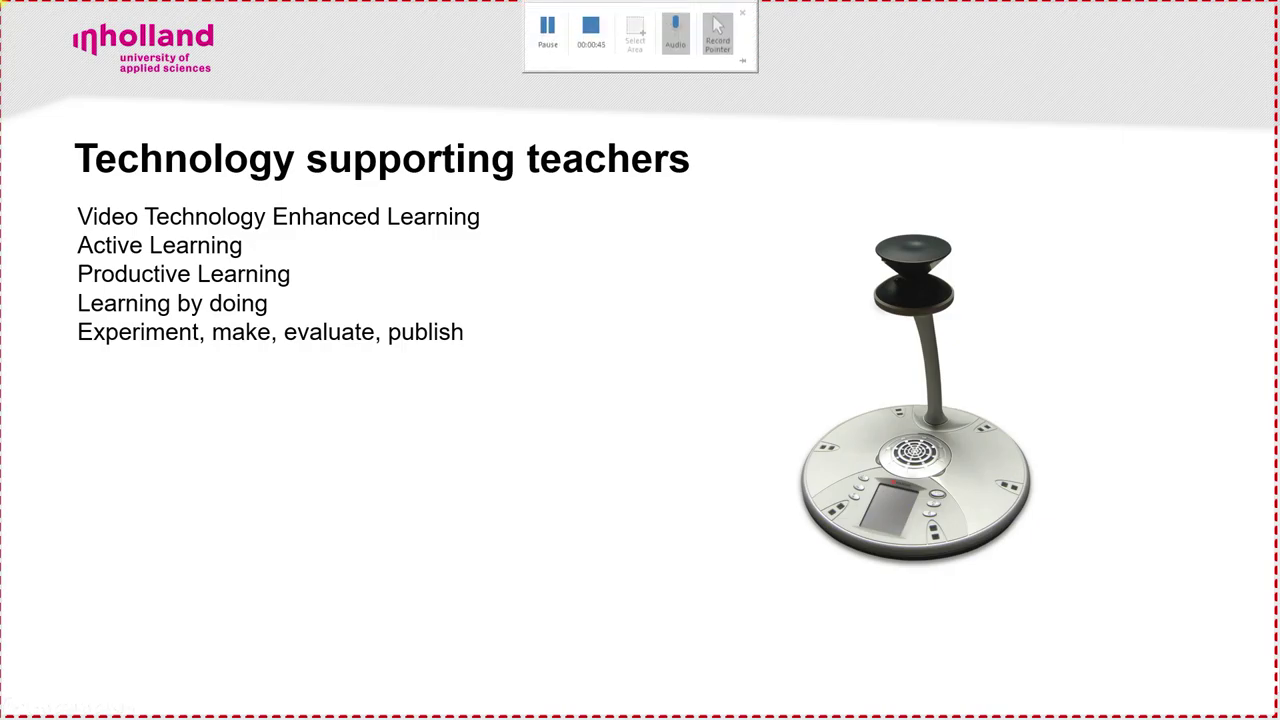
left_click(590, 30)
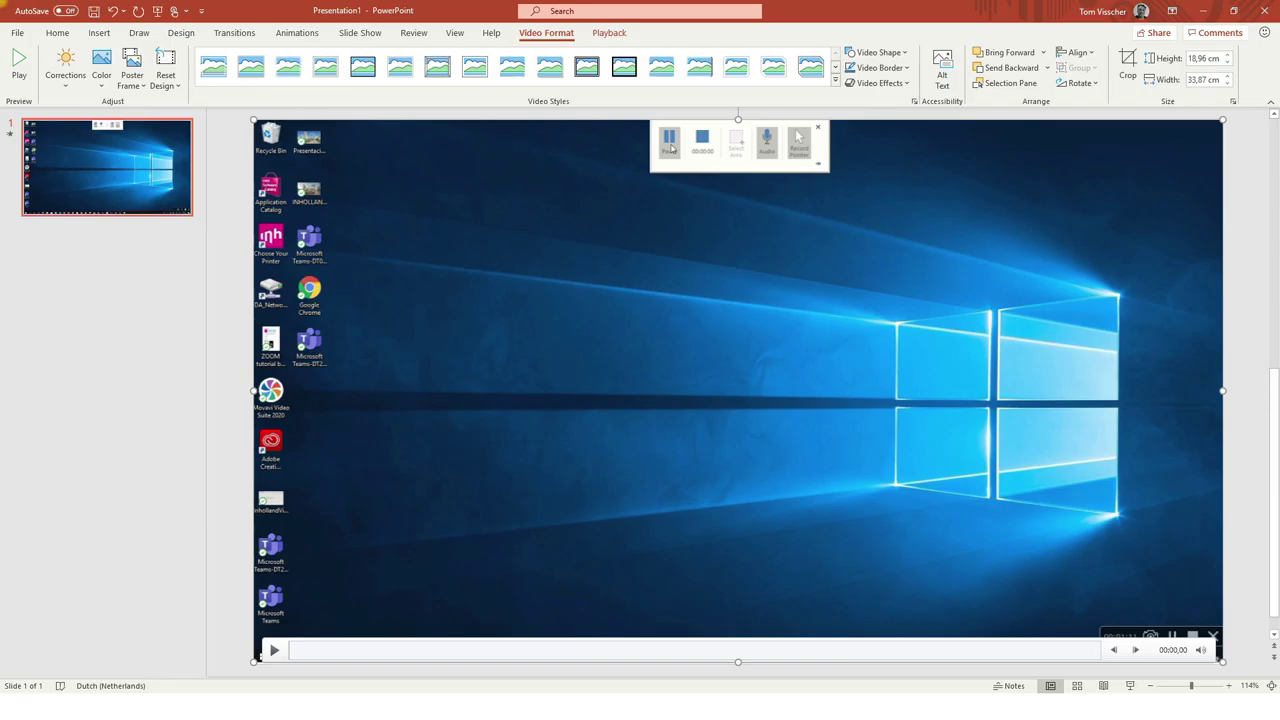
Play and pause the inserted recording on the slide, then bring up its options menu.
left_click(274, 650)
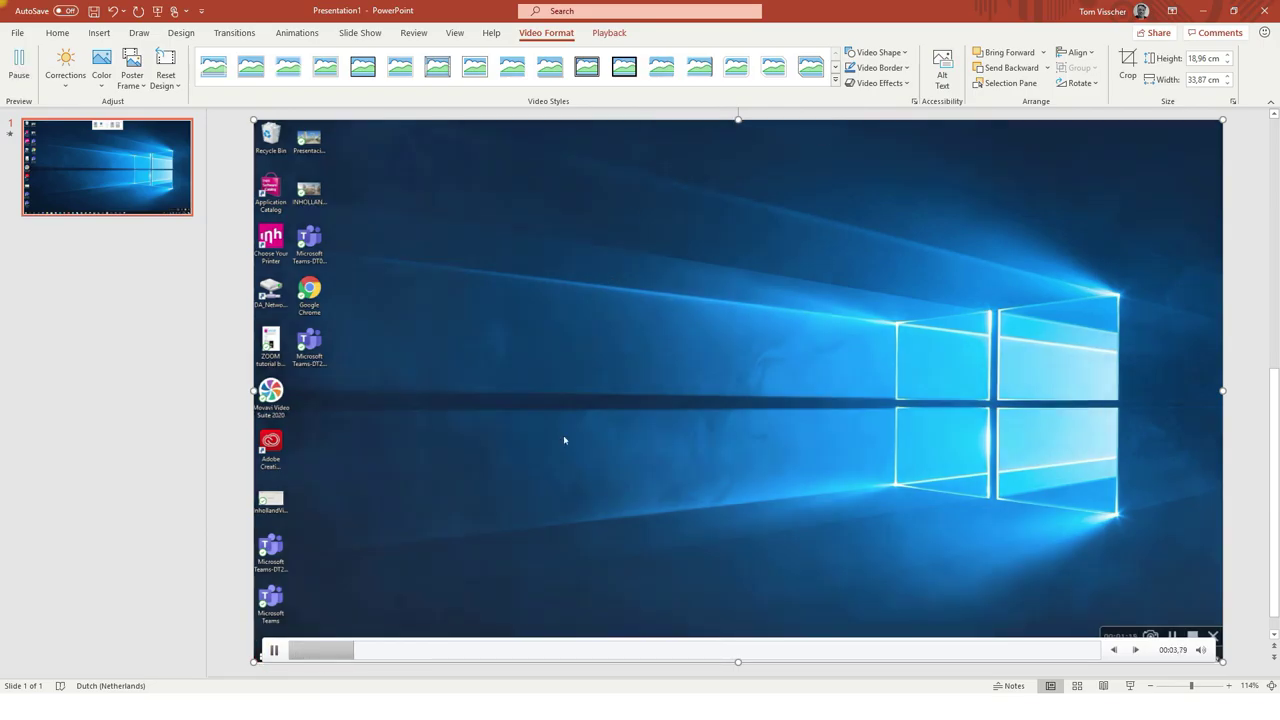
left_click(276, 652)
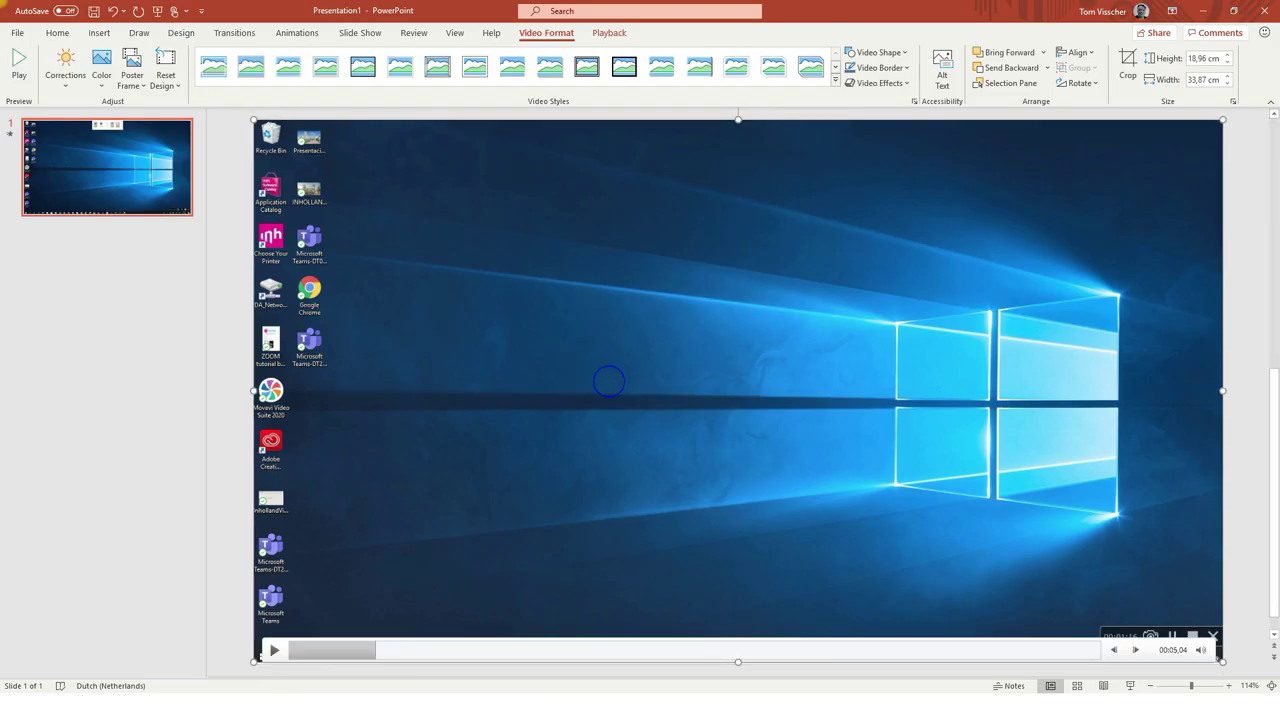
right_click(608, 382)
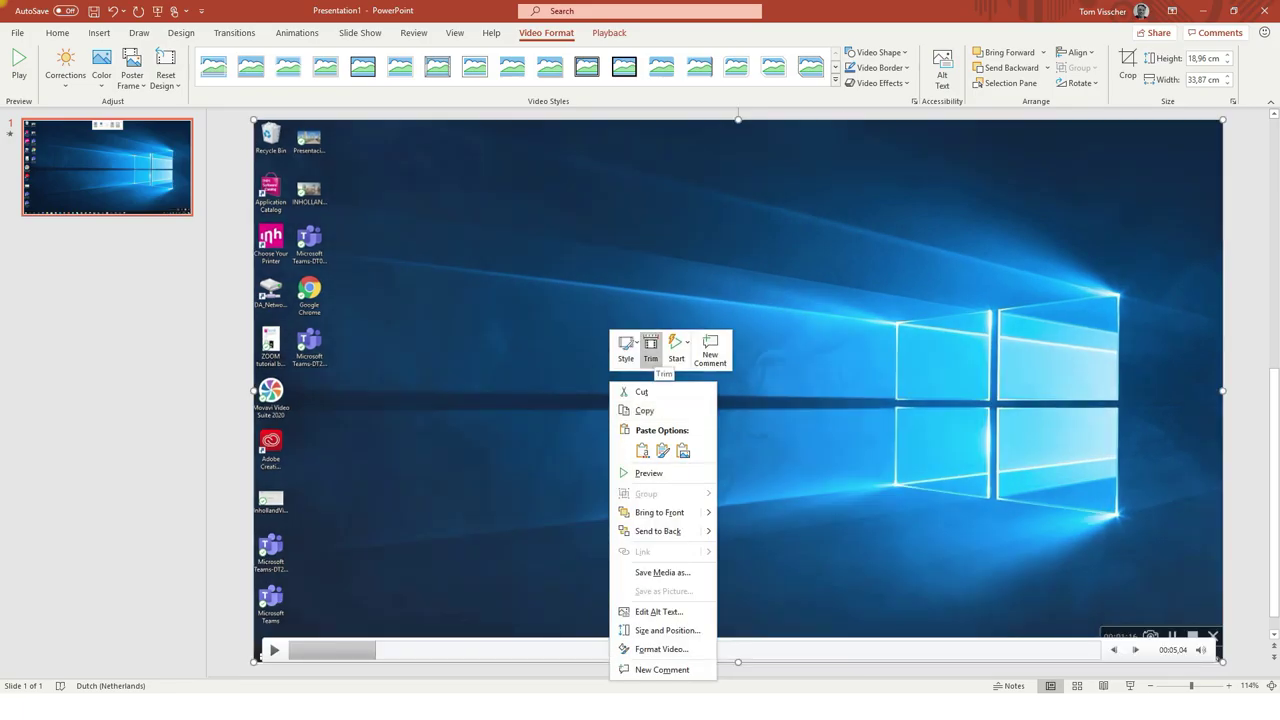
Trim the video to start at 00:27,428 and end at 00:41,296.
left_click(651, 350)
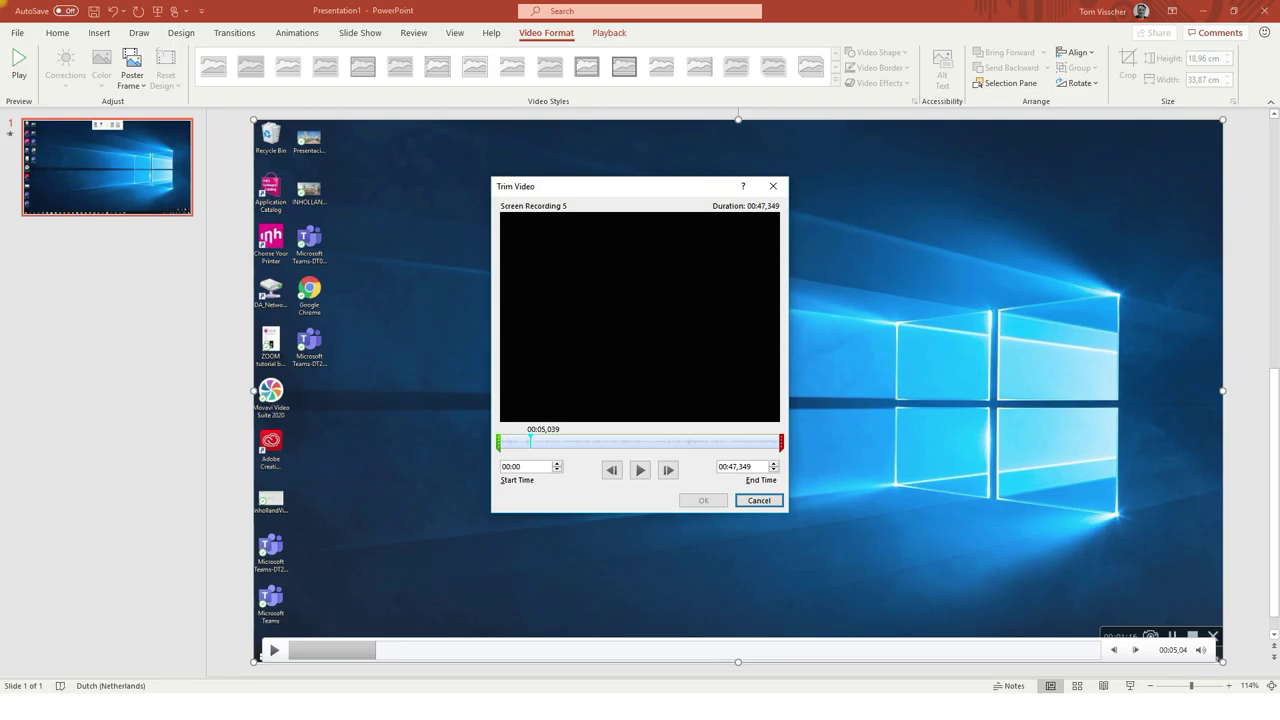
left_click_drag(498, 442, 531, 442)
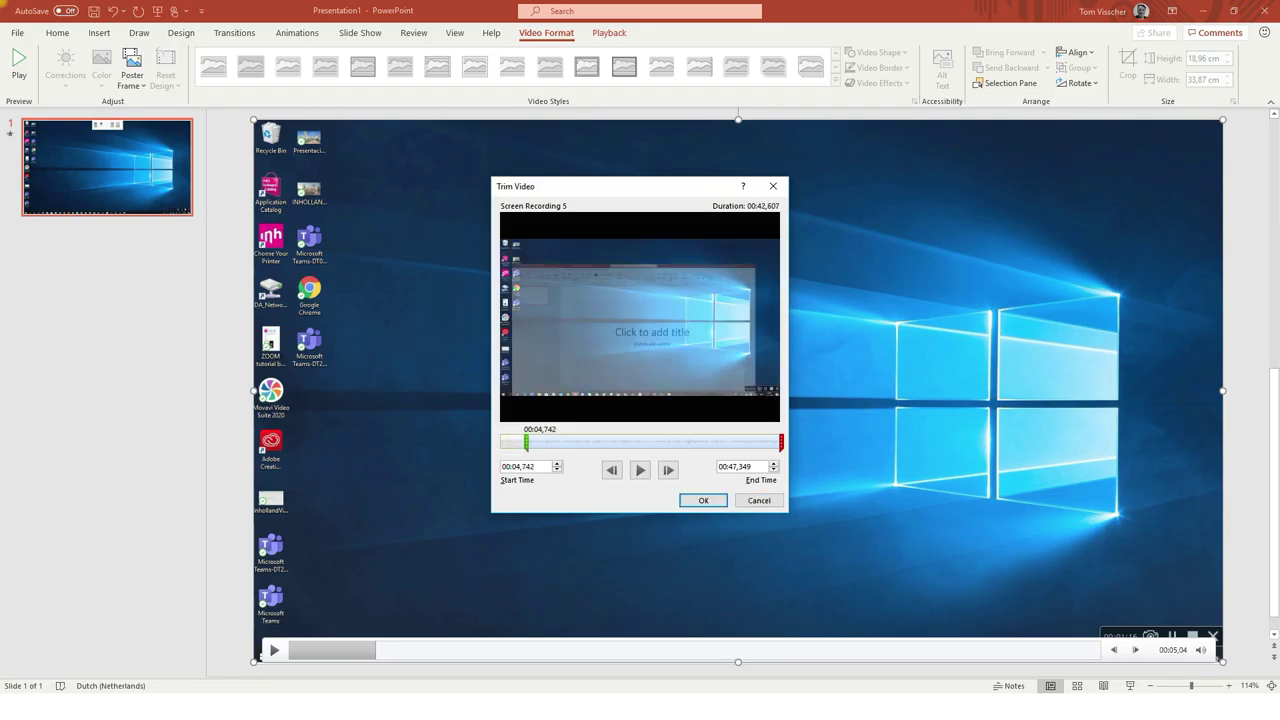
left_click_drag(531, 442, 659, 442)
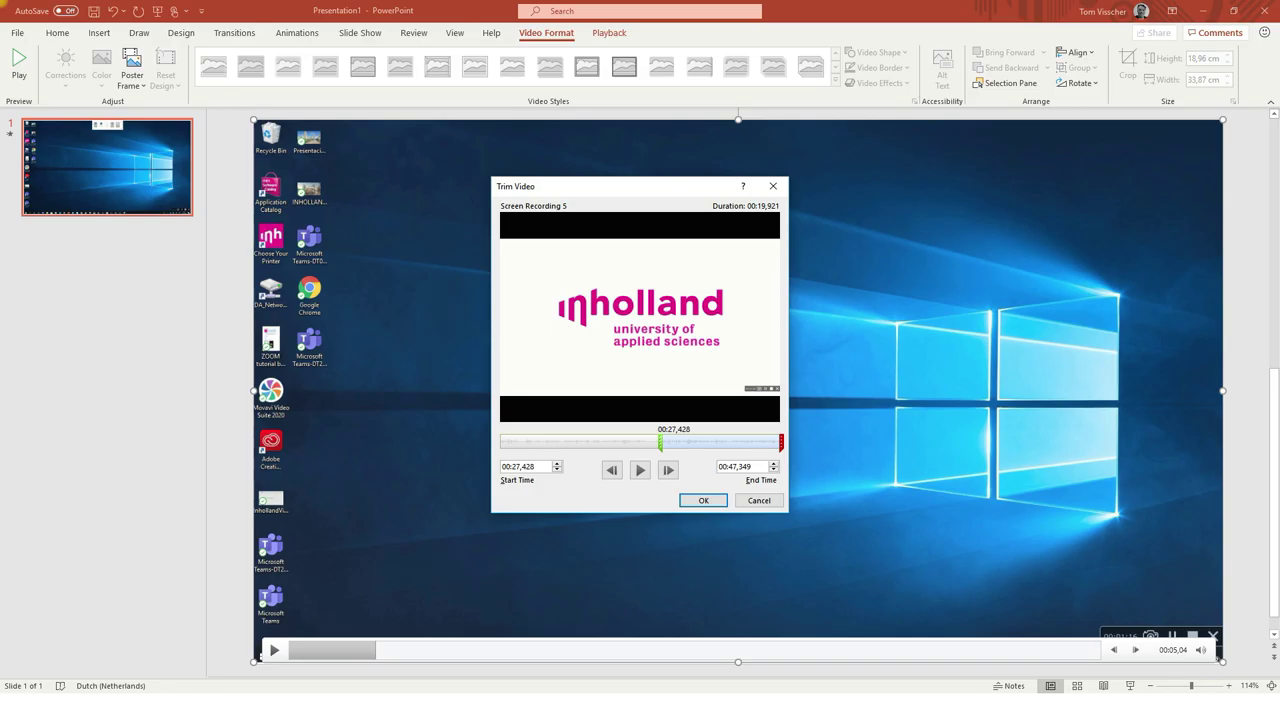
left_click(781, 442)
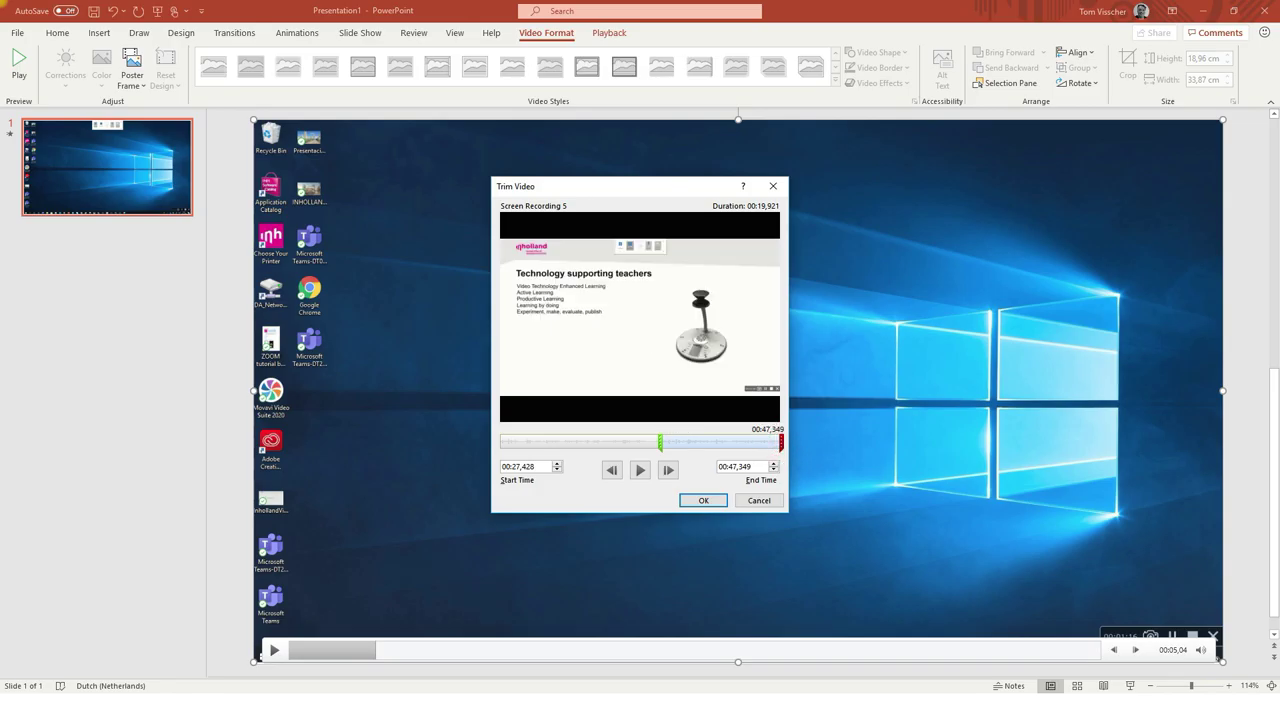
left_click_drag(781, 442, 745, 442)
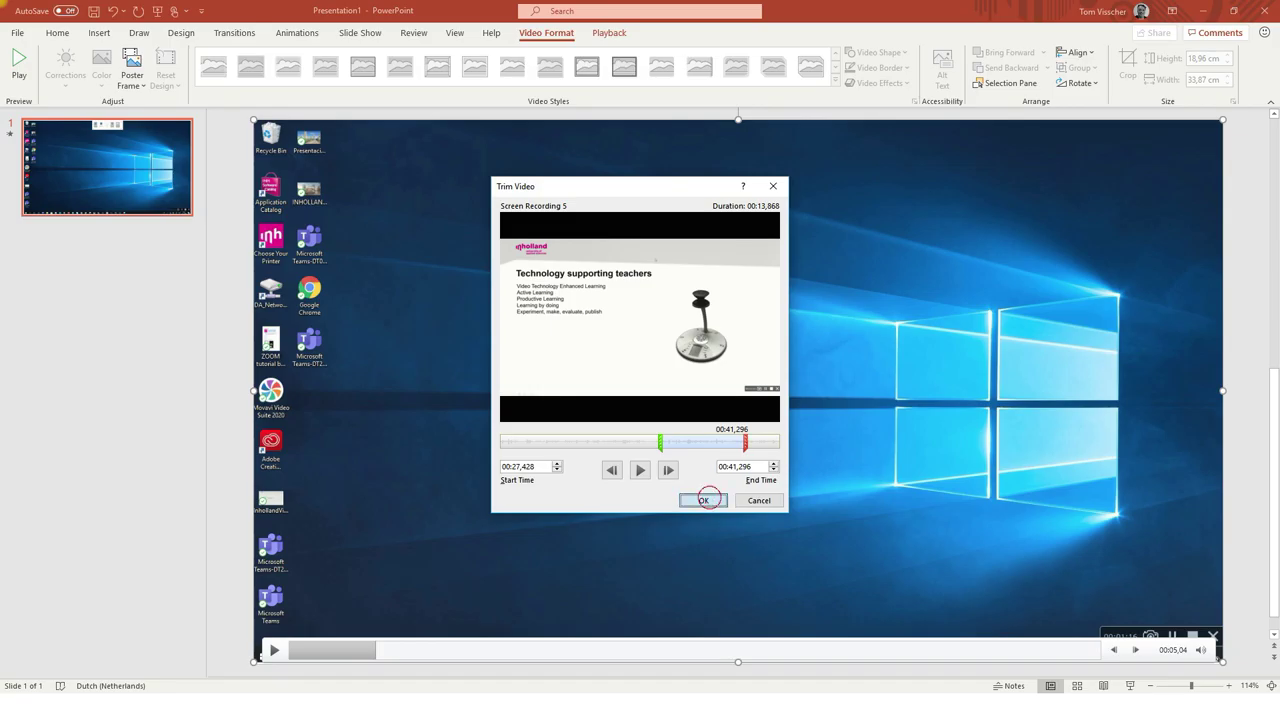
left_click(703, 500)
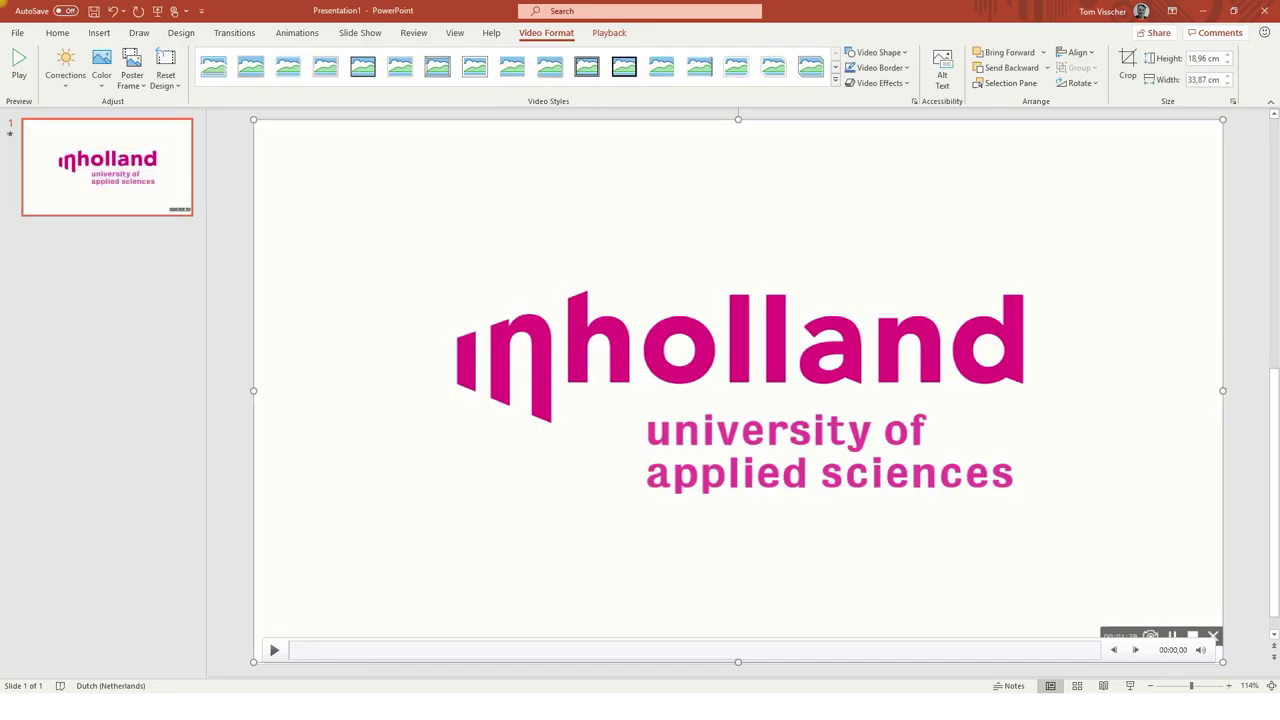
Save the trimmed video as 'schermopnameKennisclip' MP4 in the Videos folder.
right_click(554, 440)
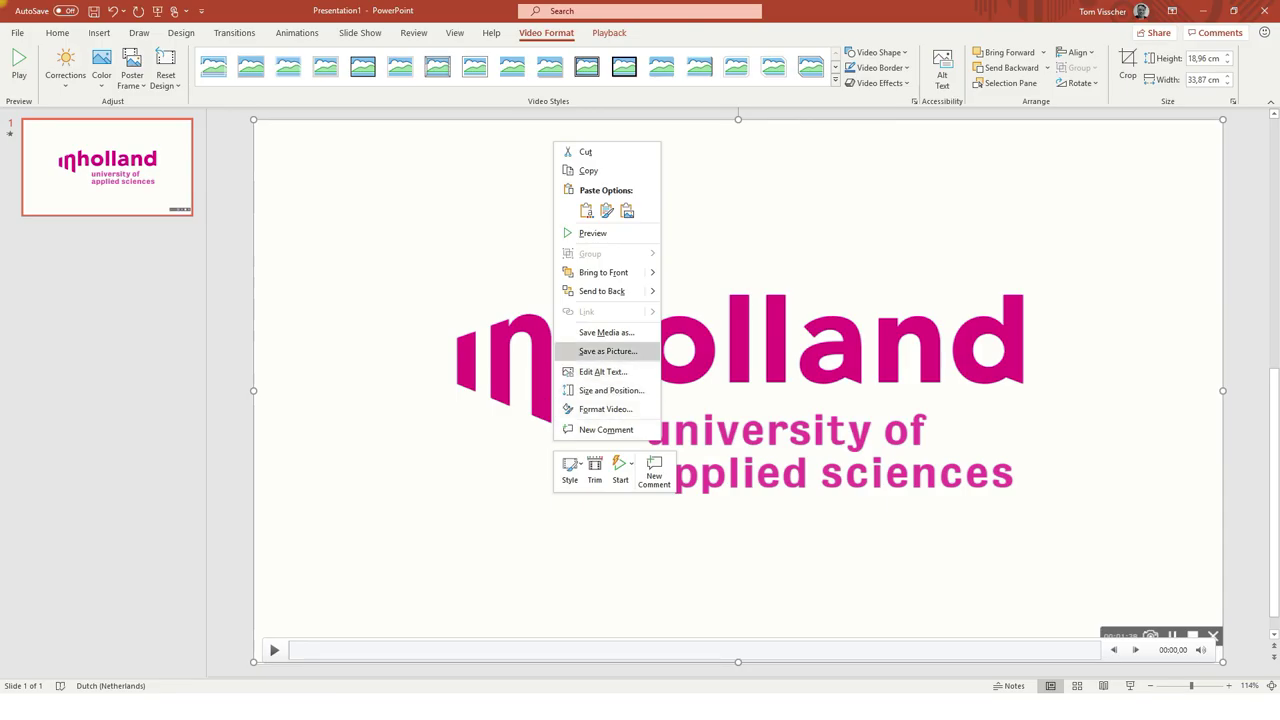
left_click(607, 332)
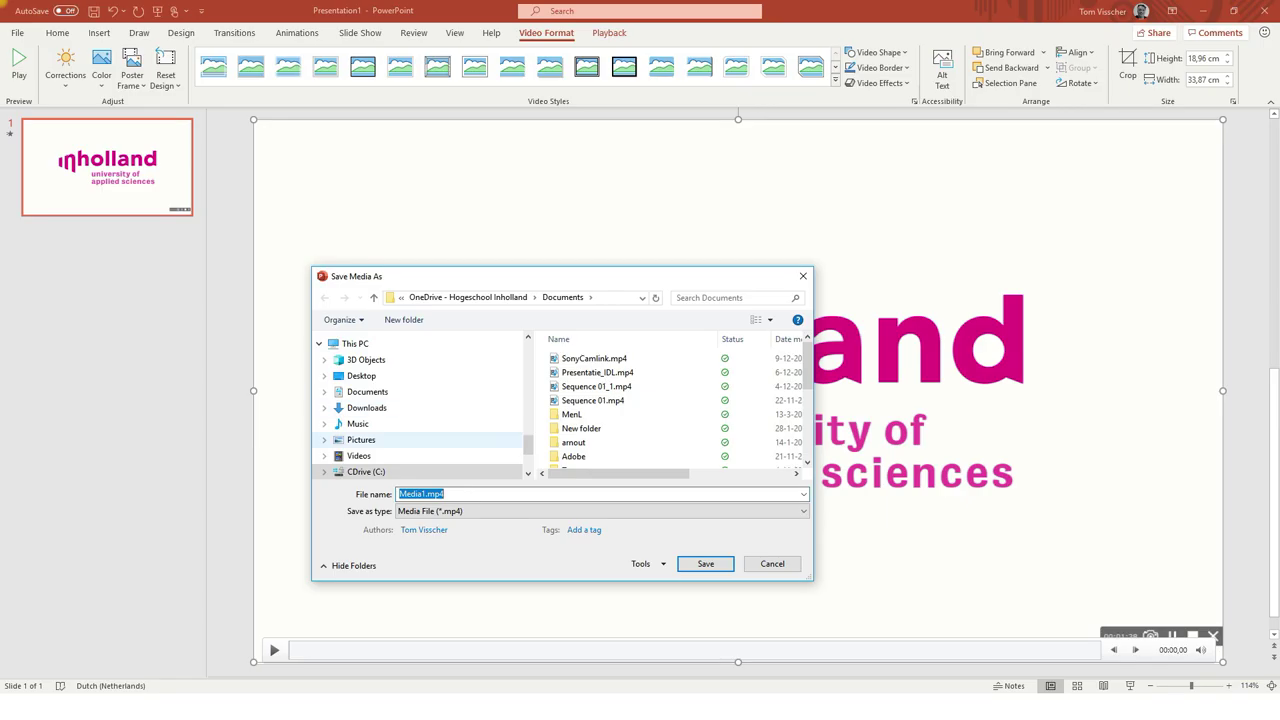
left_click(358, 456)
double_click(457, 493)
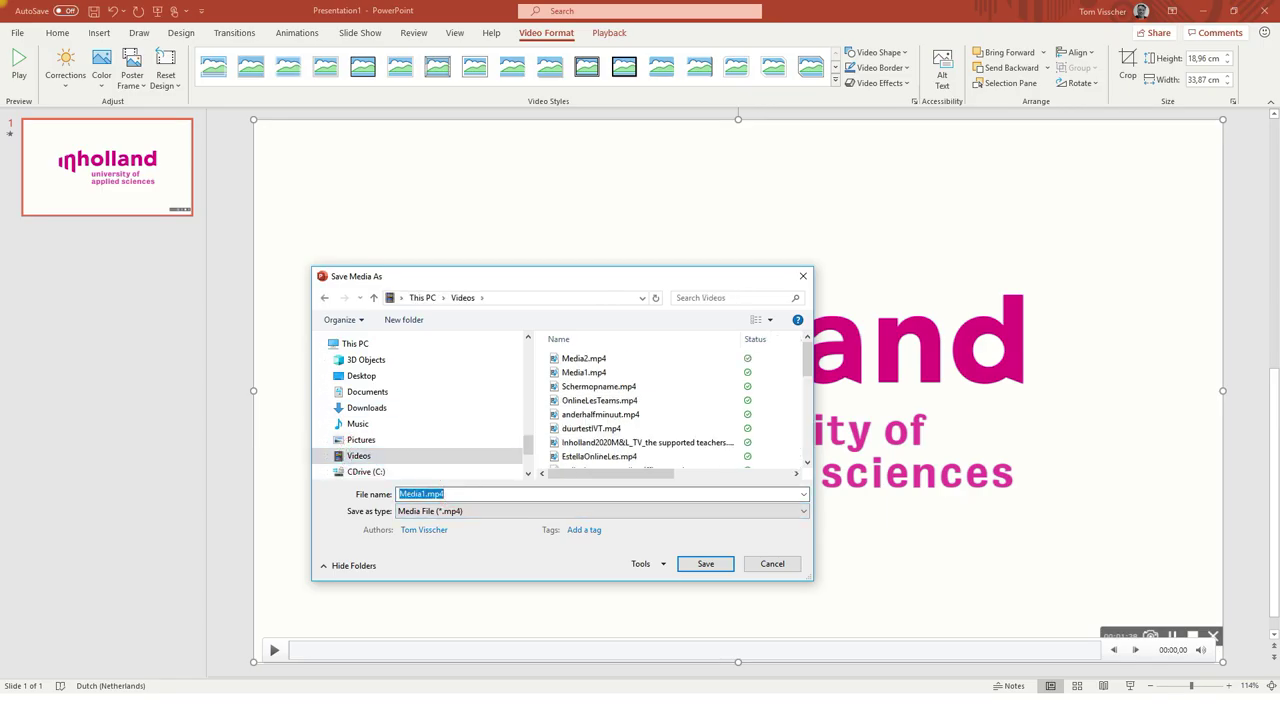
type("schermop")
type("name")
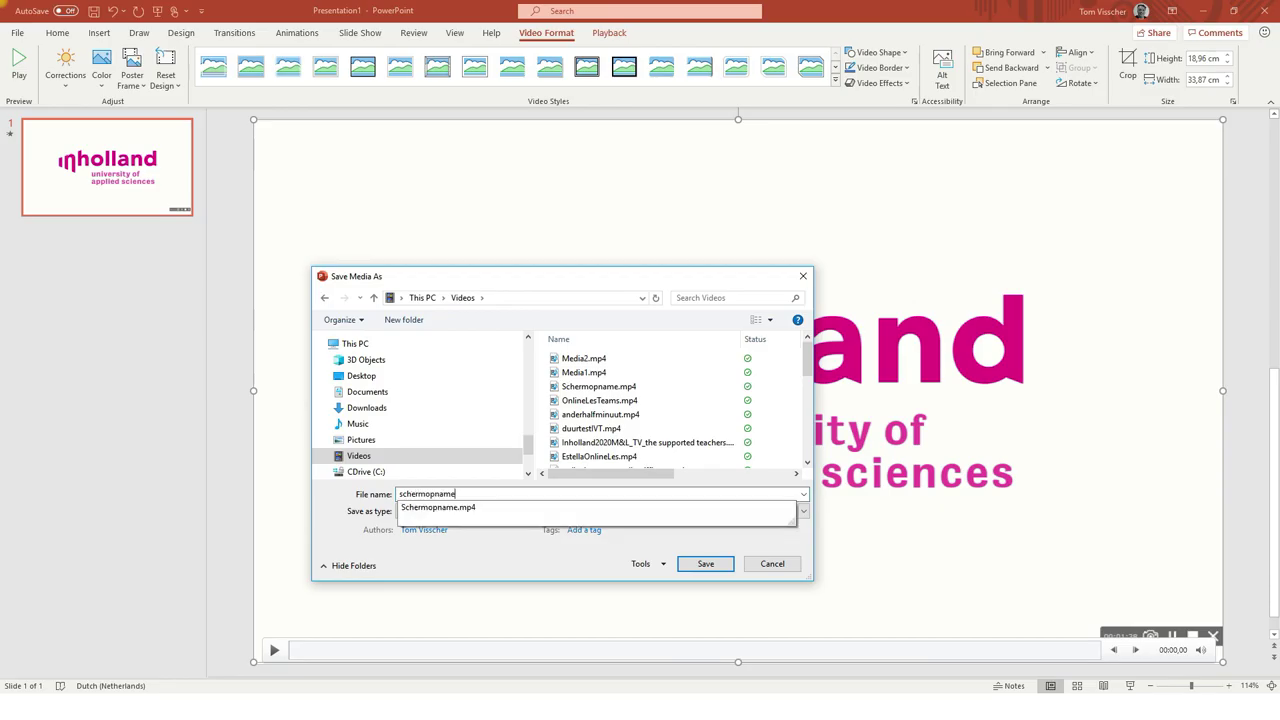
type("Kenni")
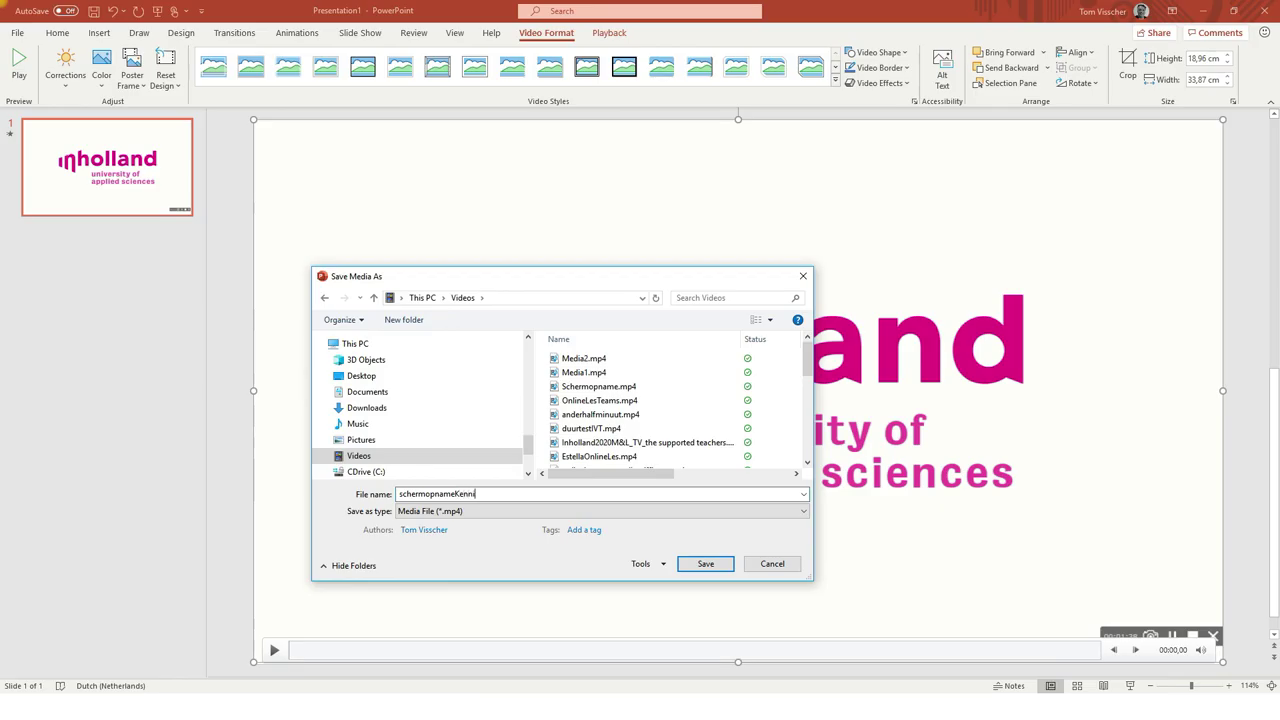
type("sclip")
key("Return")
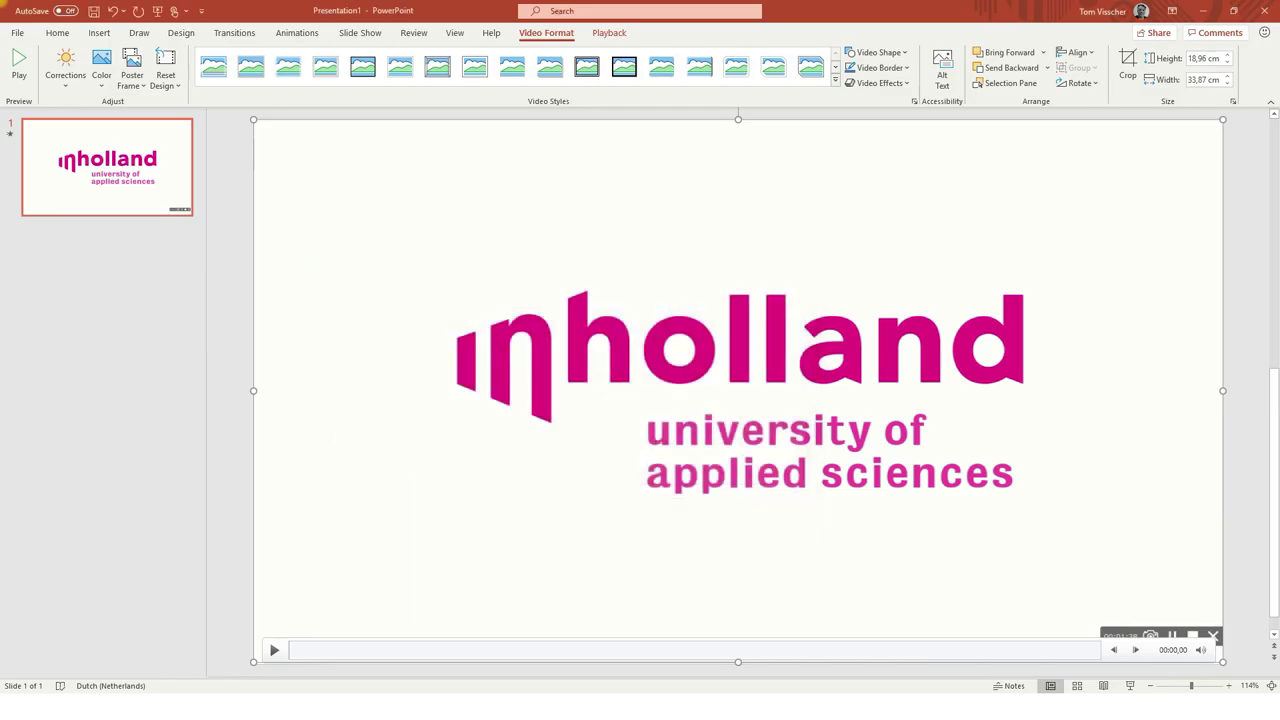